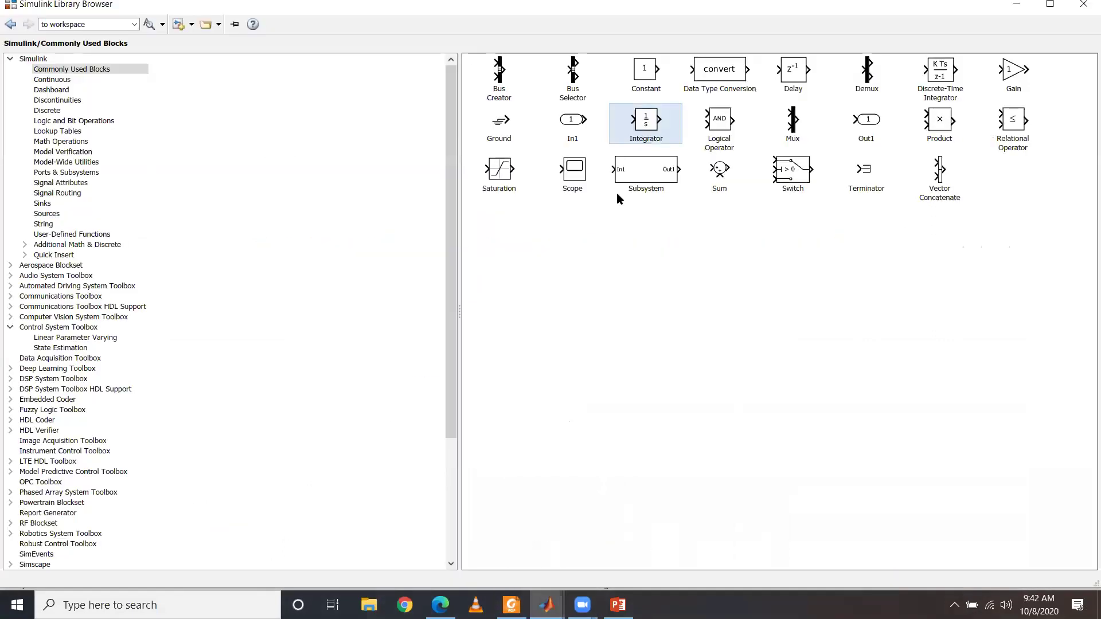
- Add a Subtract block from the Math Operations library to the untitled model and place it left of the other blocks
click(57, 142)
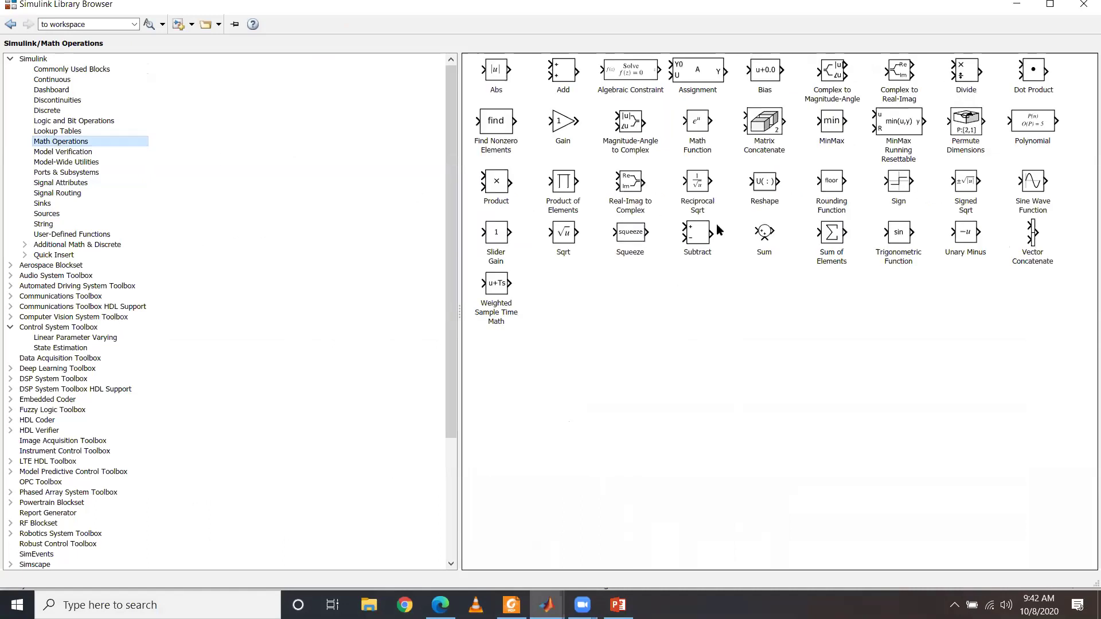
right_click(690, 234)
click(694, 240)
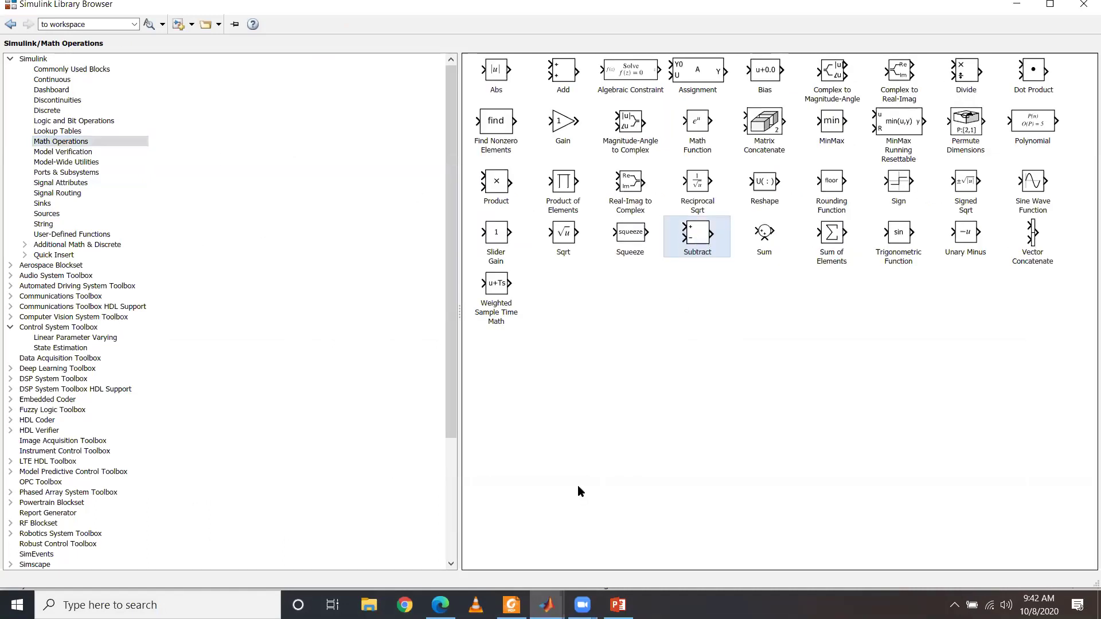
mouse_move(546, 605)
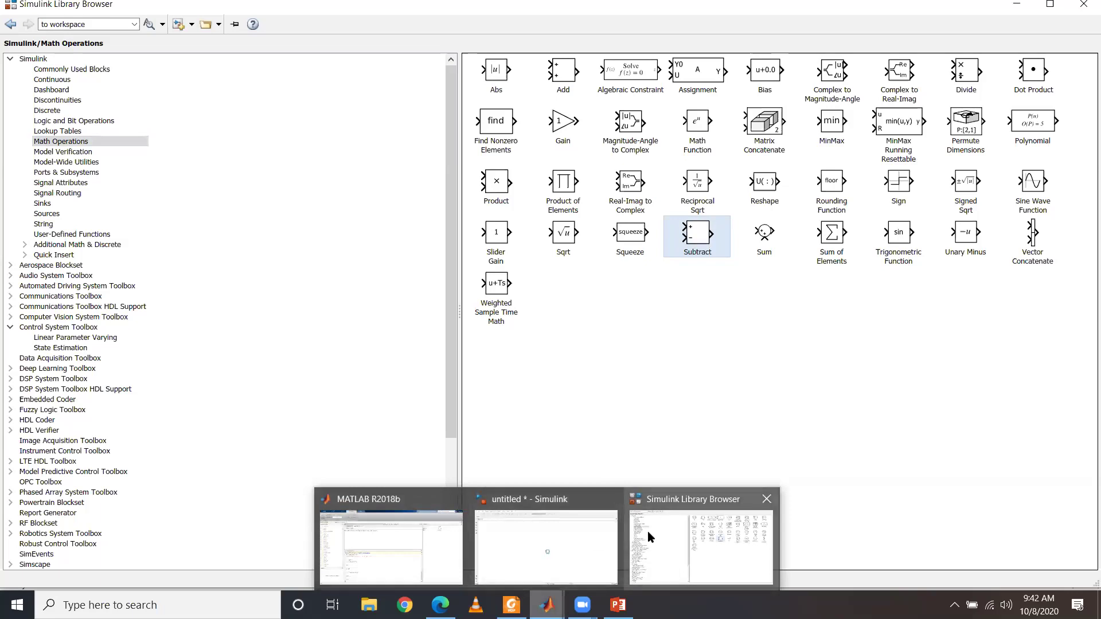
click(542, 528)
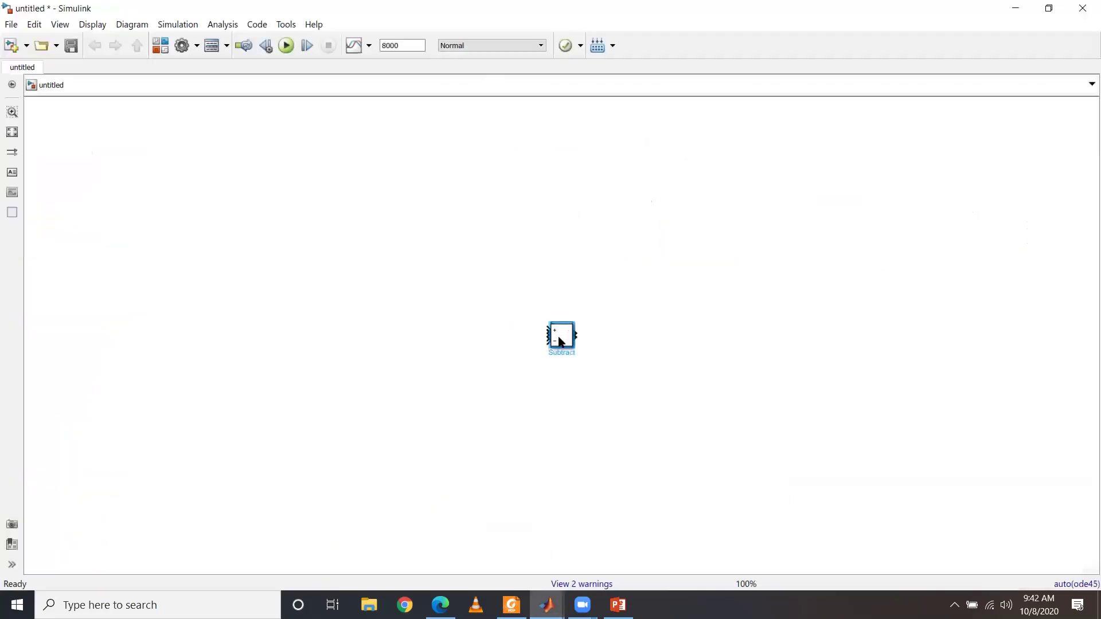
drag(561, 340, 426, 313)
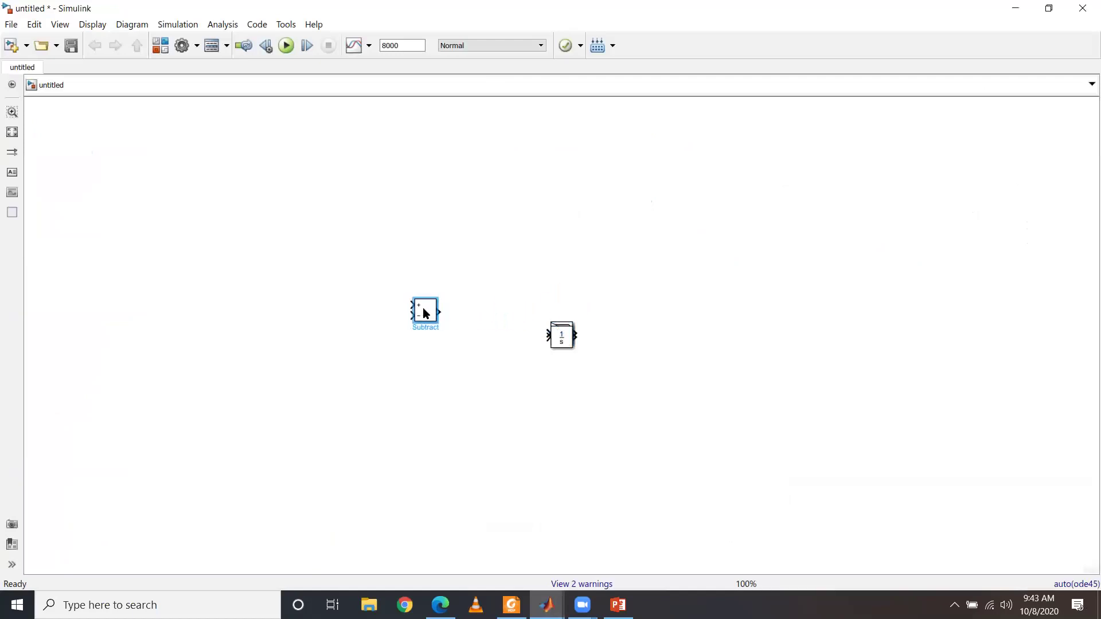
- Line up the Gain, Integrator and Scope blocks after the Subtract block and connect them in series as the forward path
drag(561, 337, 514, 314)
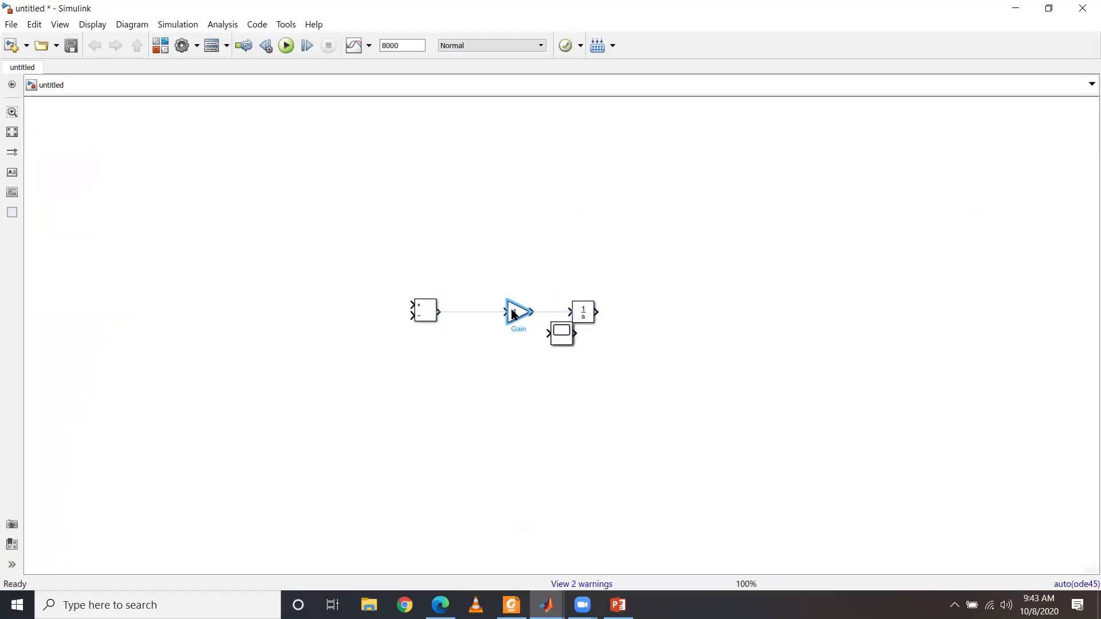
click(542, 311)
click(481, 311)
drag(563, 339, 670, 317)
click(631, 312)
- Place the Step block before Subtract, wire it to the plus input, and feed the Integrator output back to the minus input
drag(561, 336, 323, 308)
click(353, 307)
mouse_move(412, 316)
mouse_down()
mouse_move(559, 453)
mouse_move(634, 339)
mouse_move(611, 312)
mouse_up()
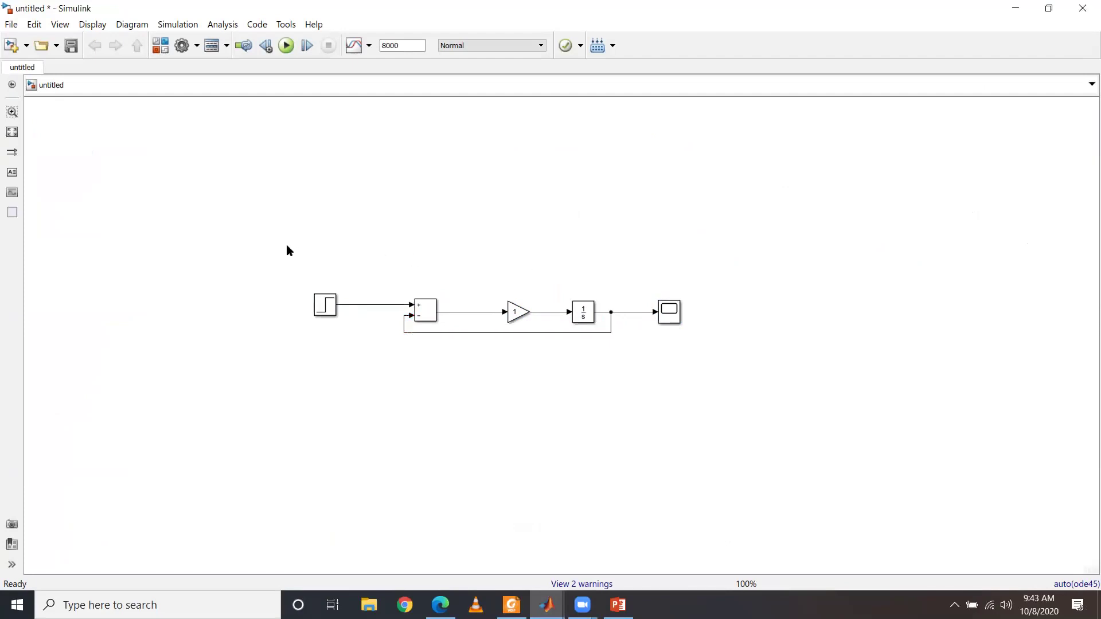
key(ctrl+plus)
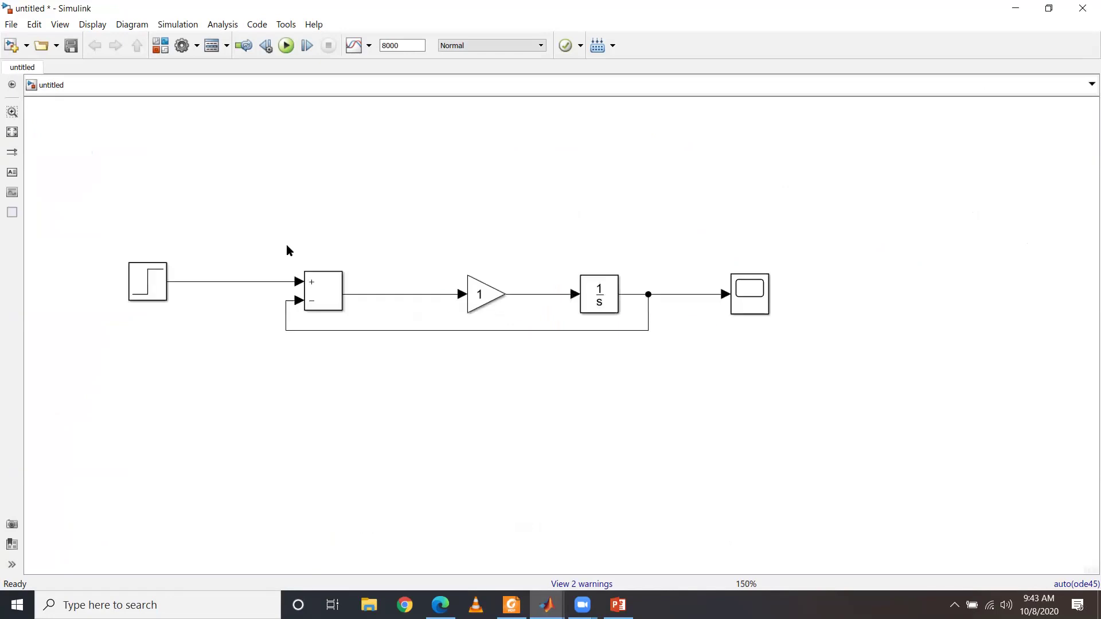
drag(37, 203, 839, 393)
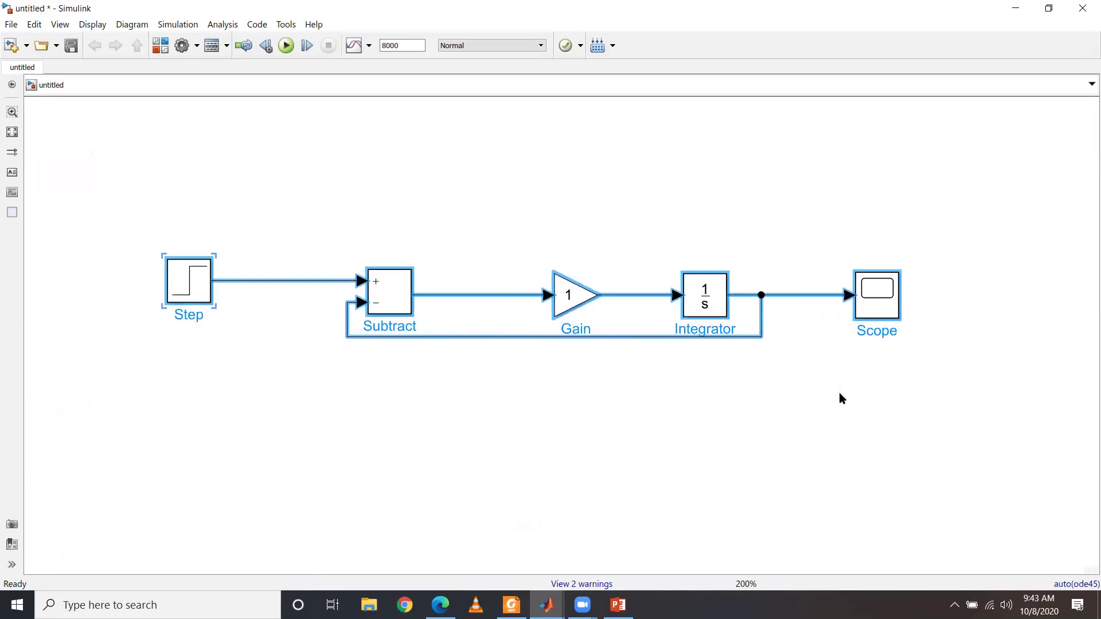
click(839, 393)
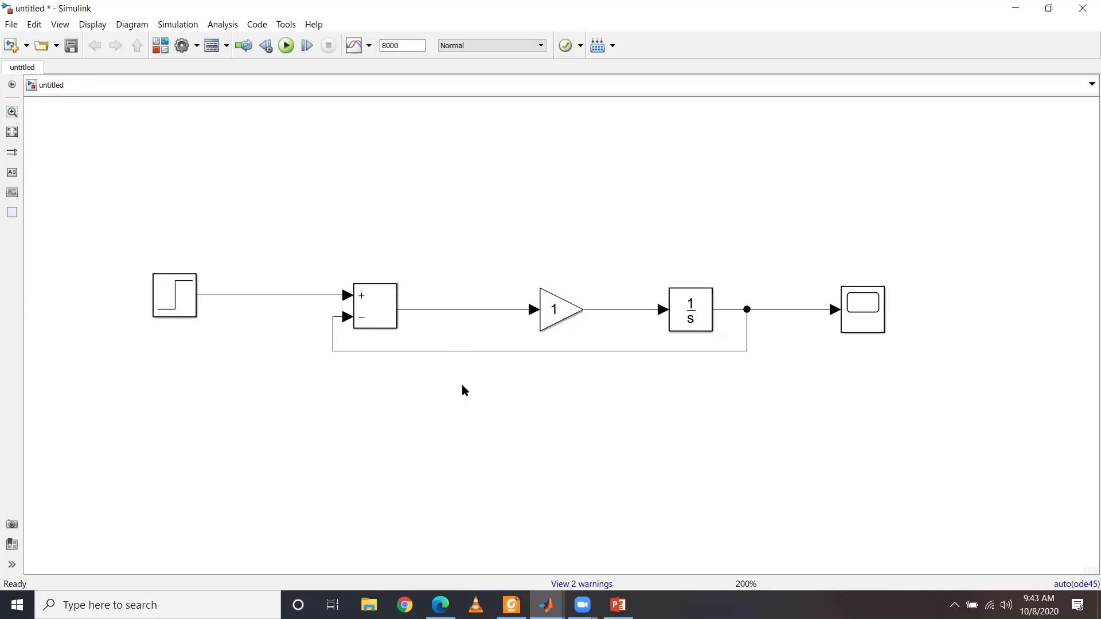
click(380, 302)
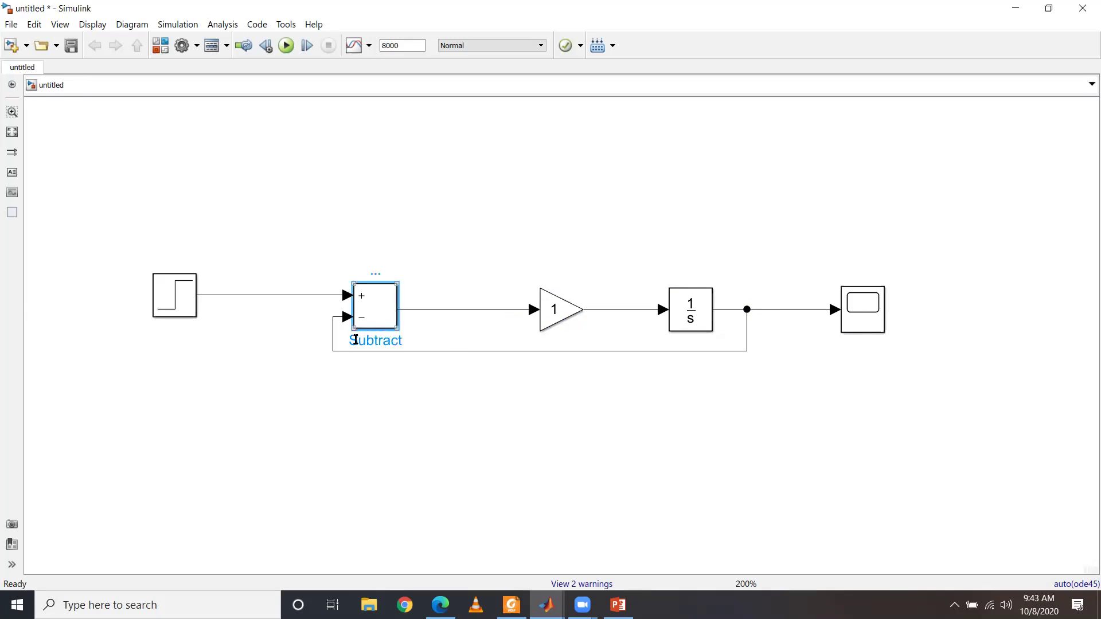
click(542, 492)
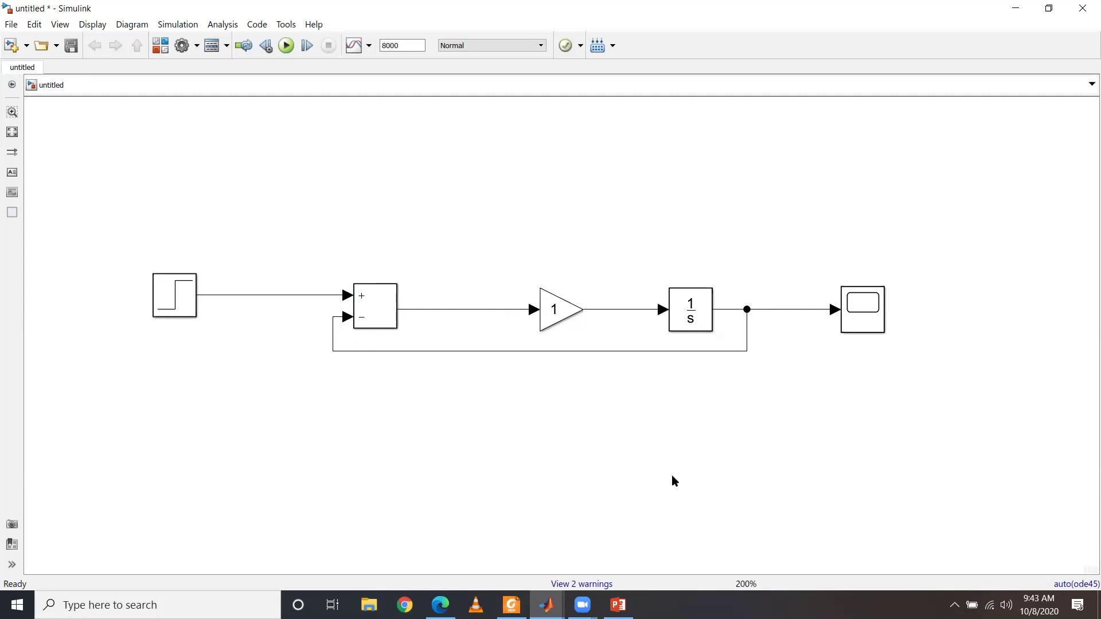
- Switch to the lab PDF in Foxit Reader and examine the 1/RC factor in the first-order RC circuit's governing equation
click(555, 320)
double_click(555, 321)
key(alt+Tab)
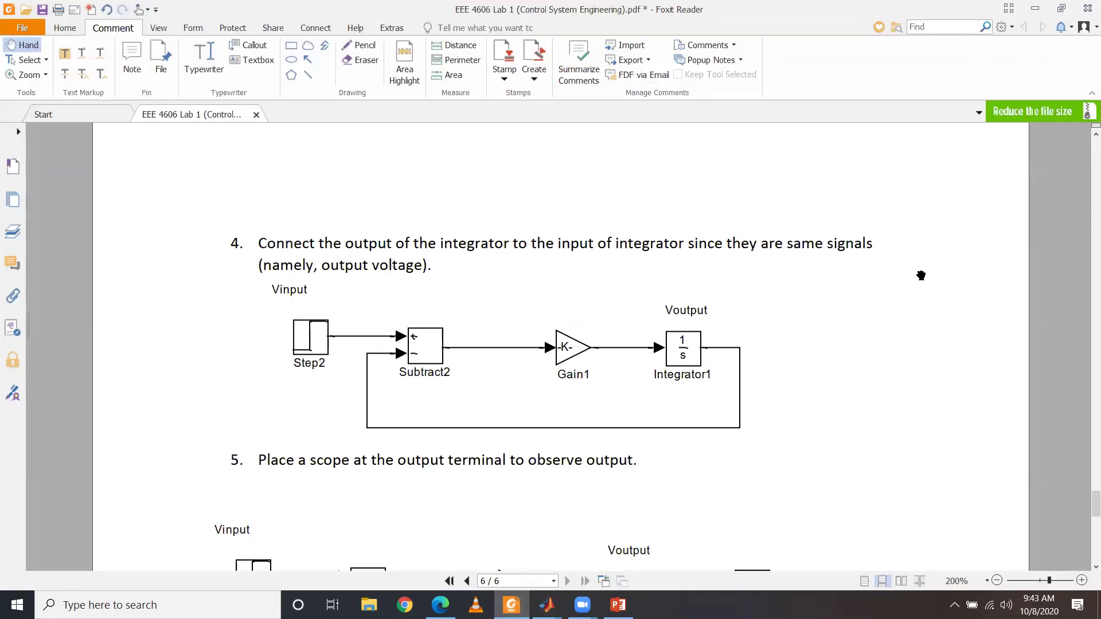
scroll(881, 273, up, 10)
scroll(902, 371, up, 3)
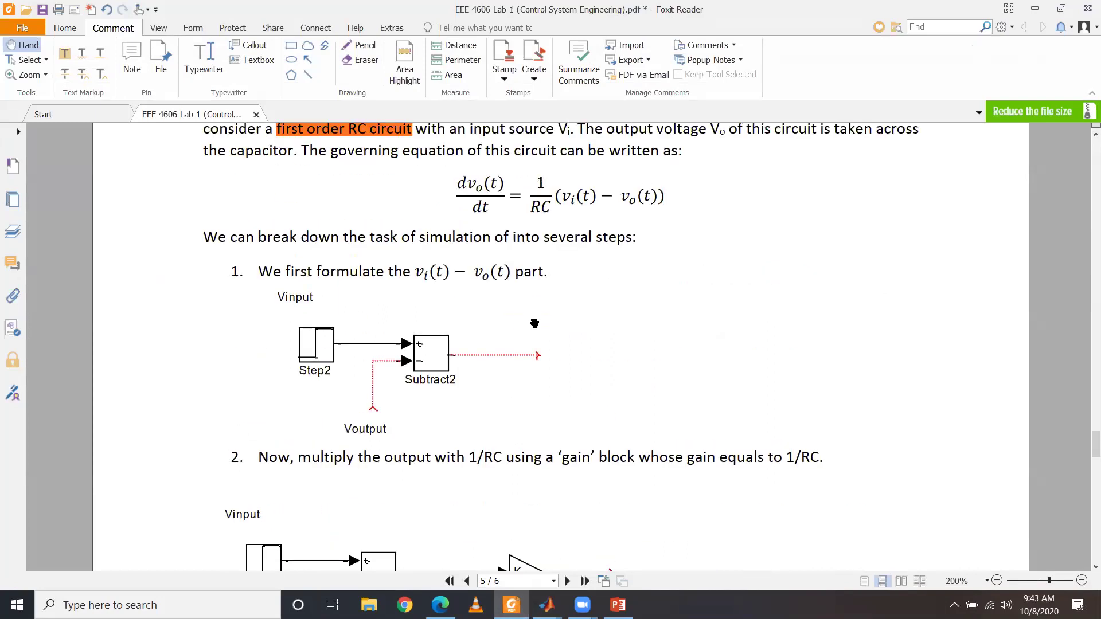
mouse_move(530, 209)
mouse_down()
mouse_move(566, 209)
mouse_move(552, 208)
mouse_up()
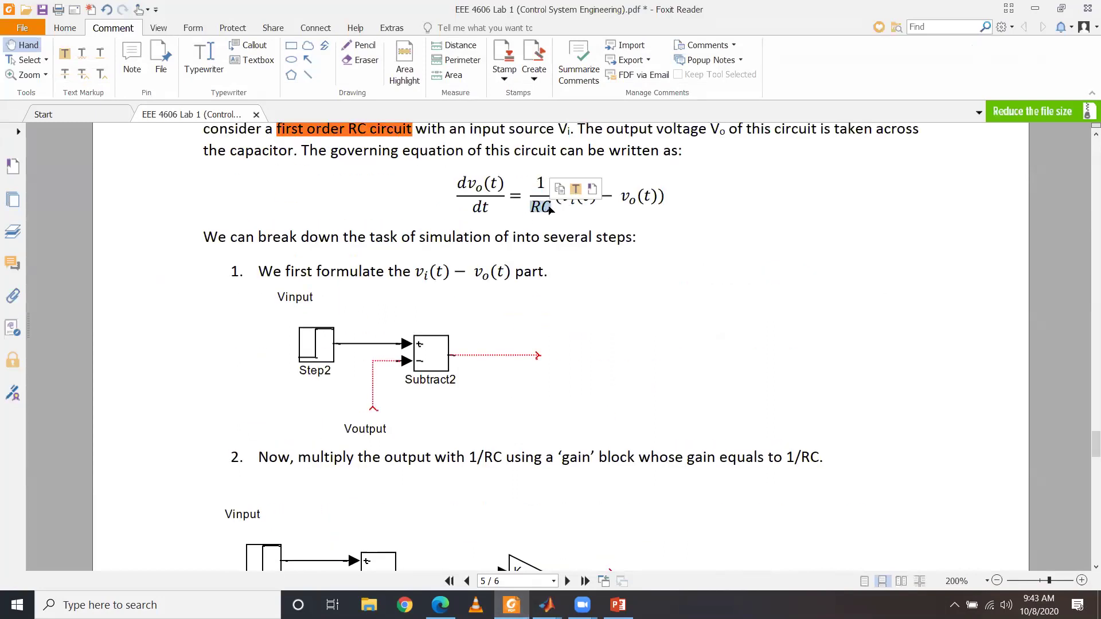
- Return to the Simulink model and check the Gain block's parameters, accepting them without edits
mouse_move(546, 605)
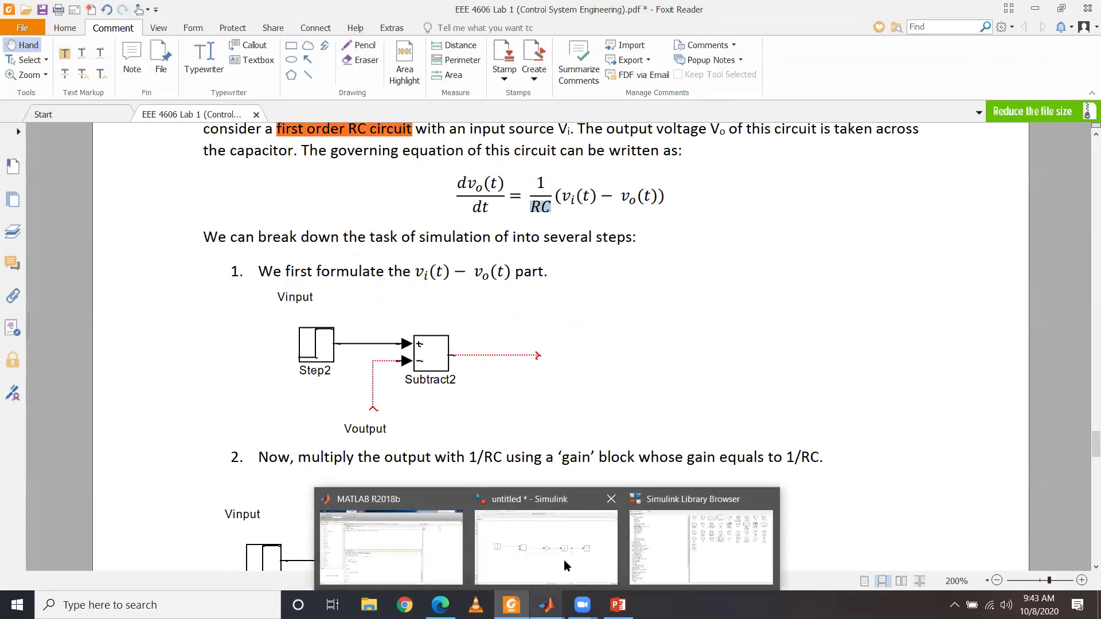
click(559, 554)
double_click(561, 304)
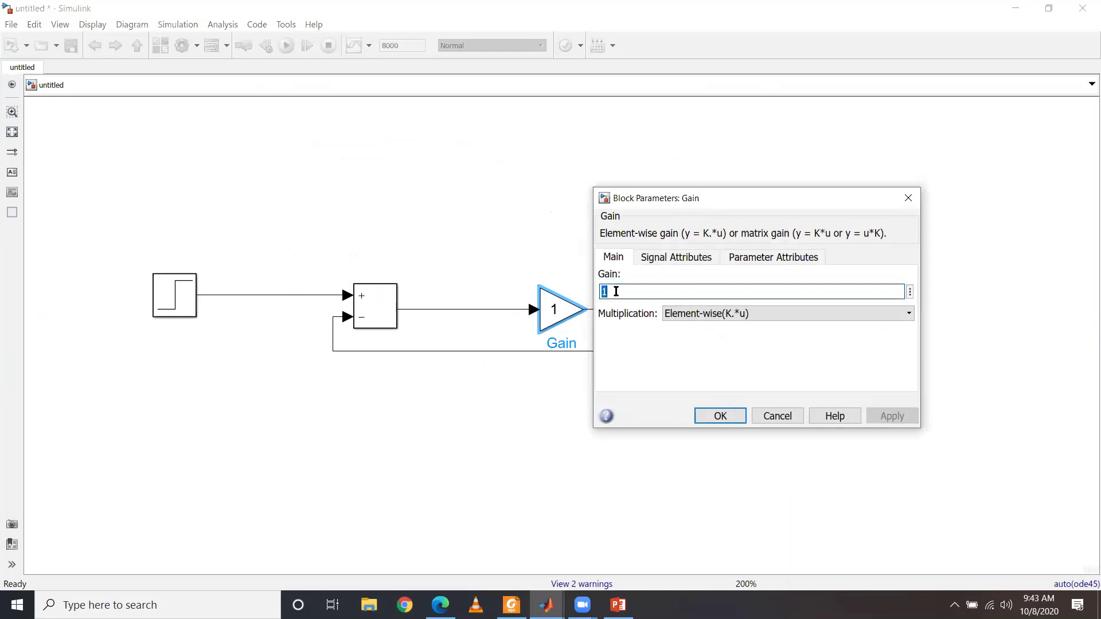
click(714, 414)
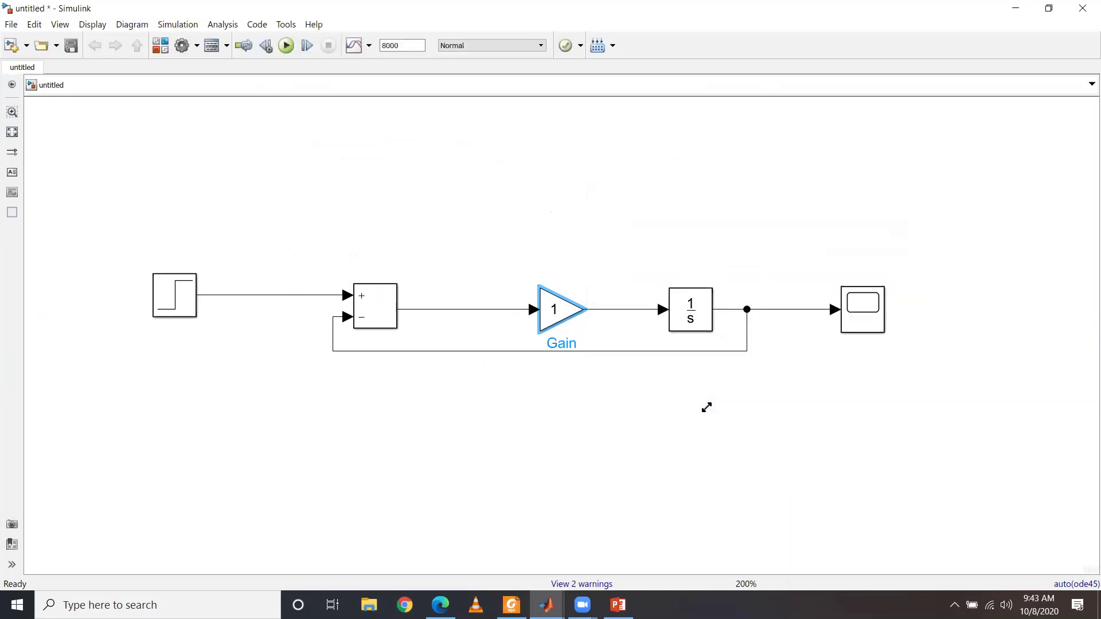
- Run the simulation and view the output response in a maximized Scope window, closing it when done
click(538, 175)
click(285, 46)
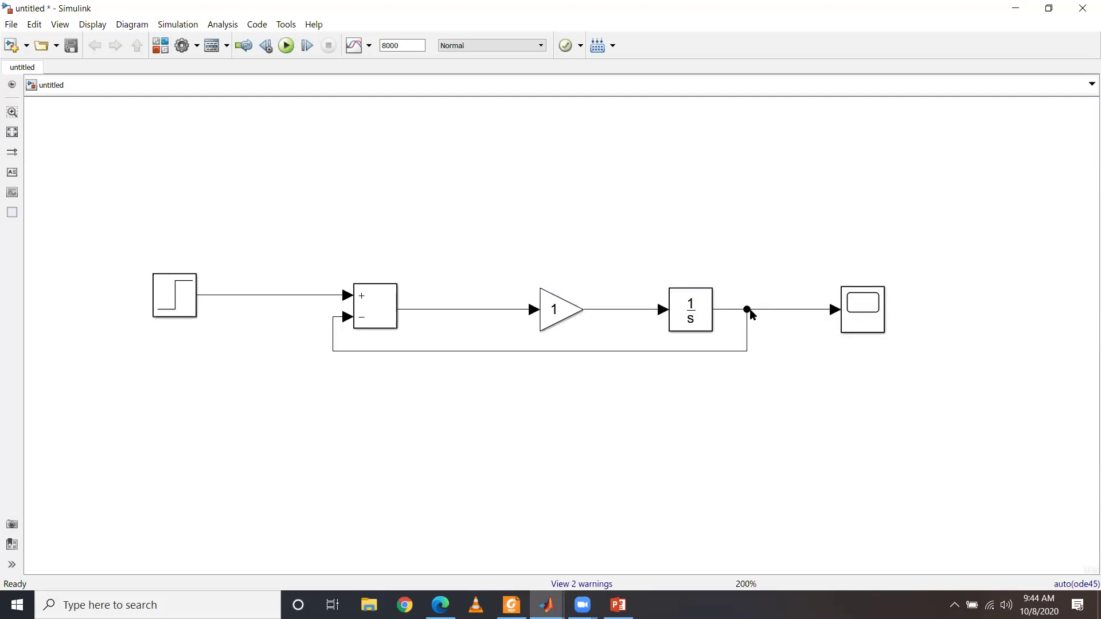
click(867, 314)
click(859, 316)
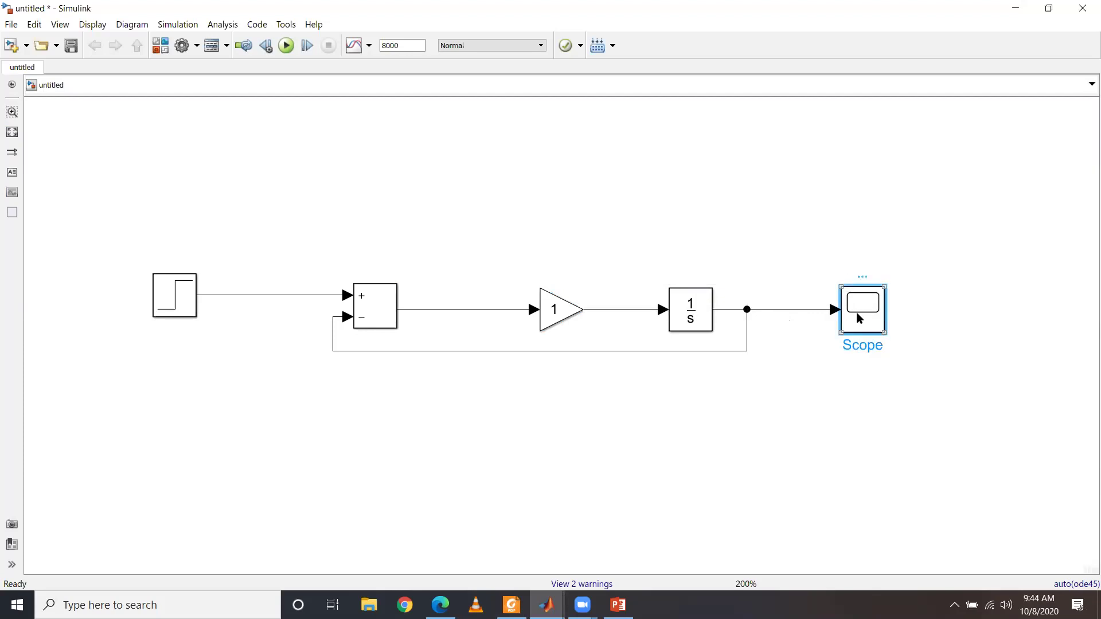
double_click(858, 315)
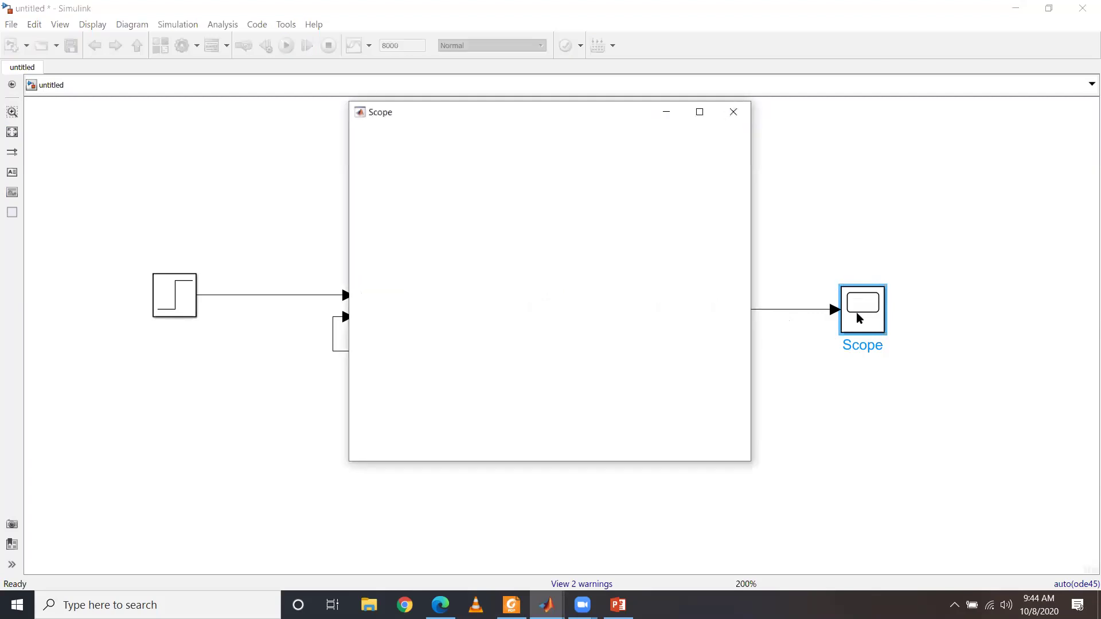
click(698, 115)
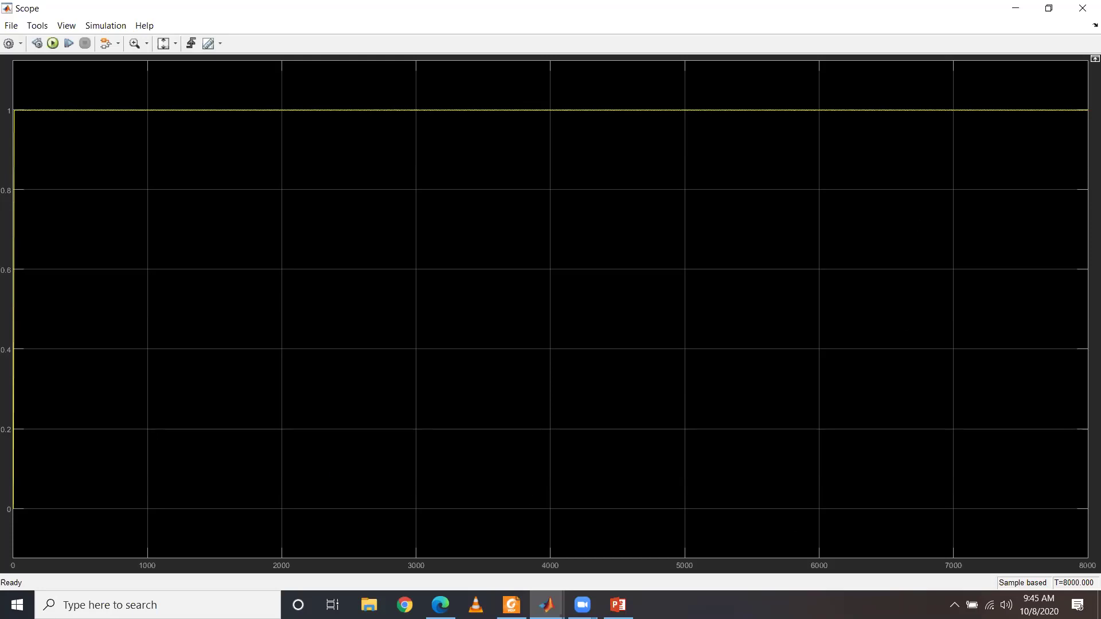
click(1083, 8)
- Set the simulation stop time to 50, run the model and view the response on the Scope
double_click(408, 45)
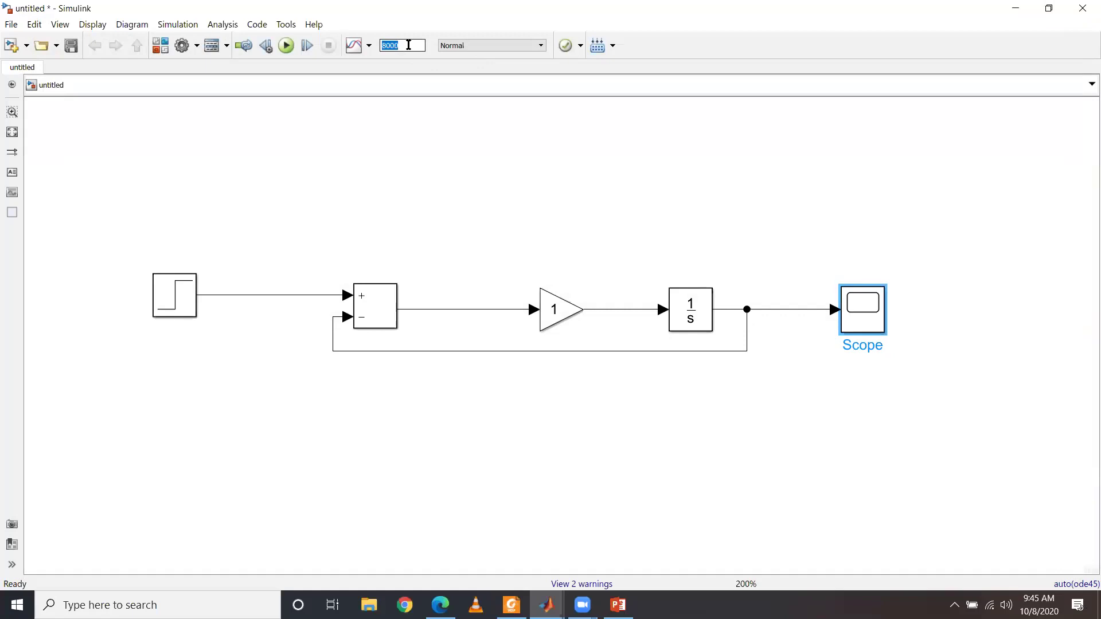
text(50)
click(286, 46)
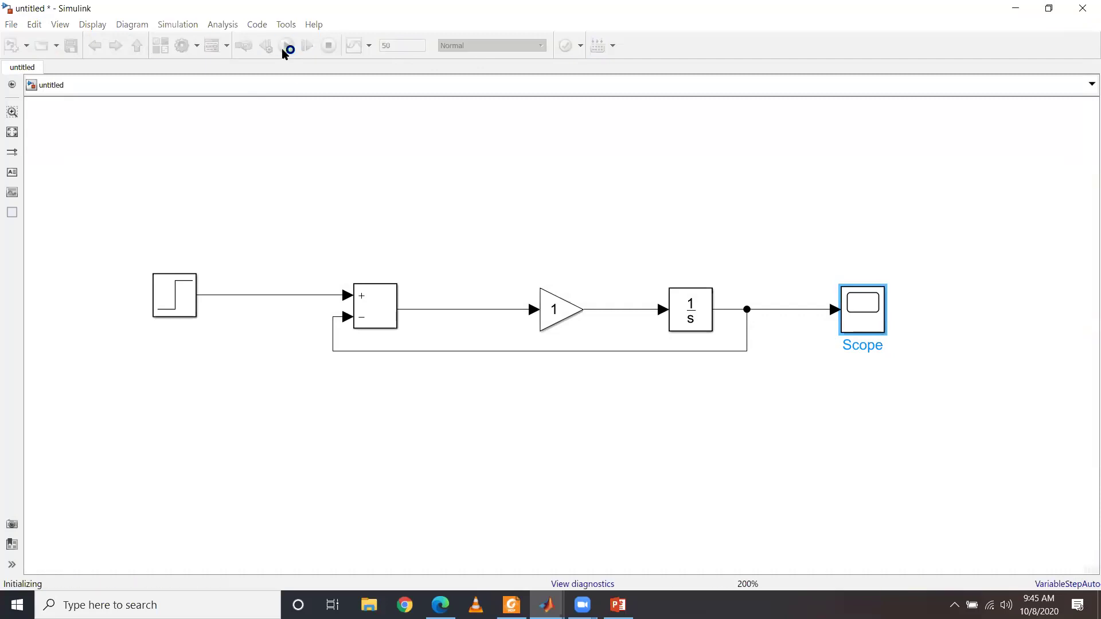
double_click(862, 310)
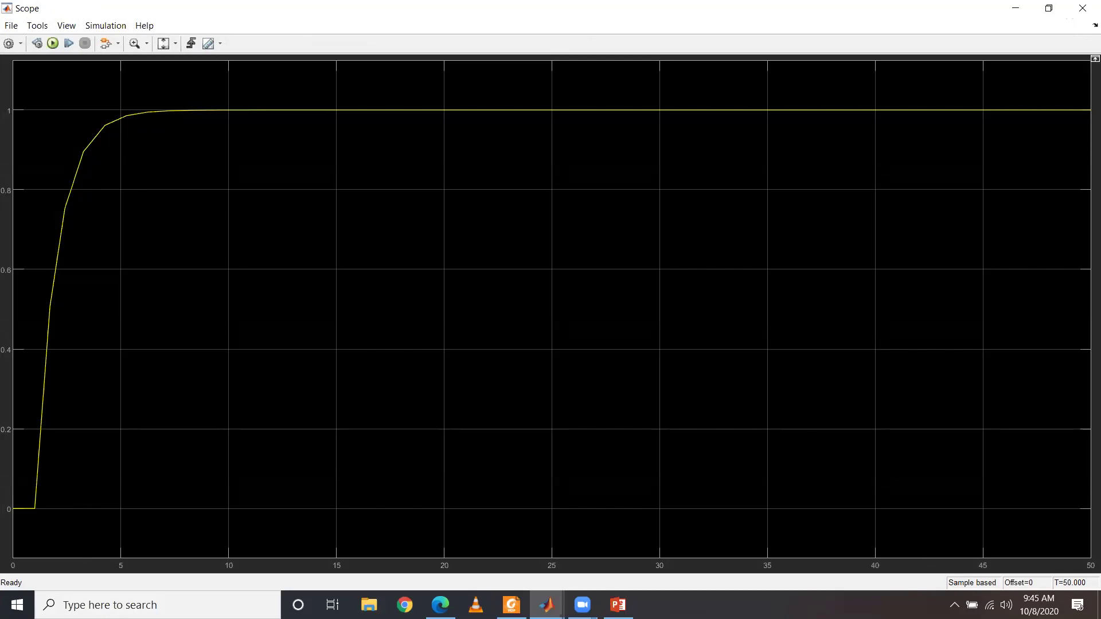
click(1082, 8)
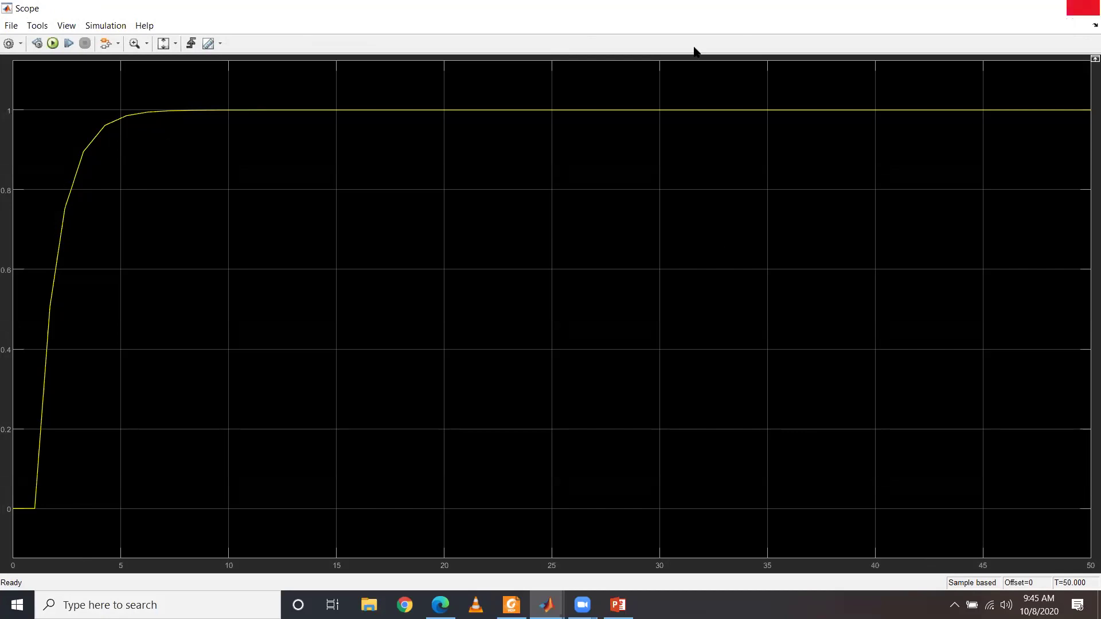
- Set the simulation stop time to 10, rerun the model and view the response on the Scope
double_click(399, 44)
text(10)
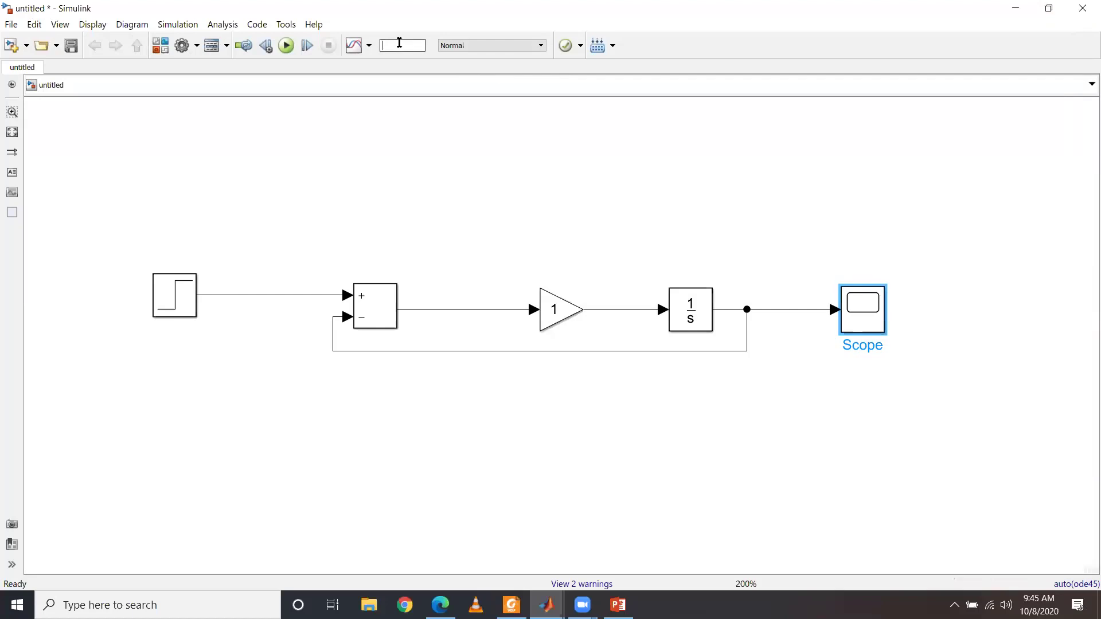
click(286, 45)
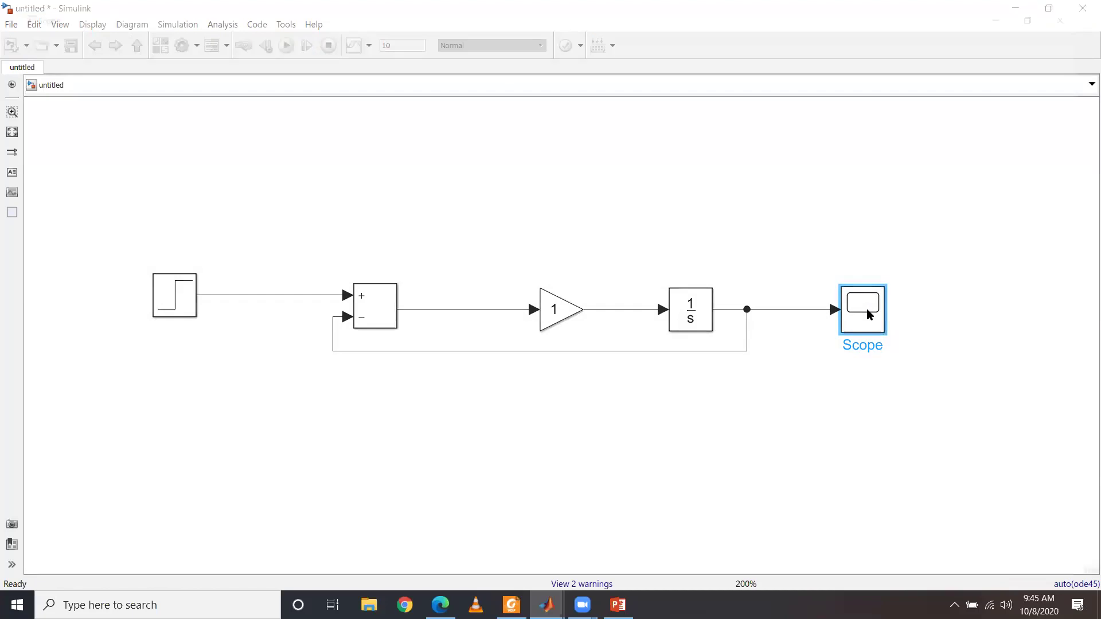
double_click(869, 315)
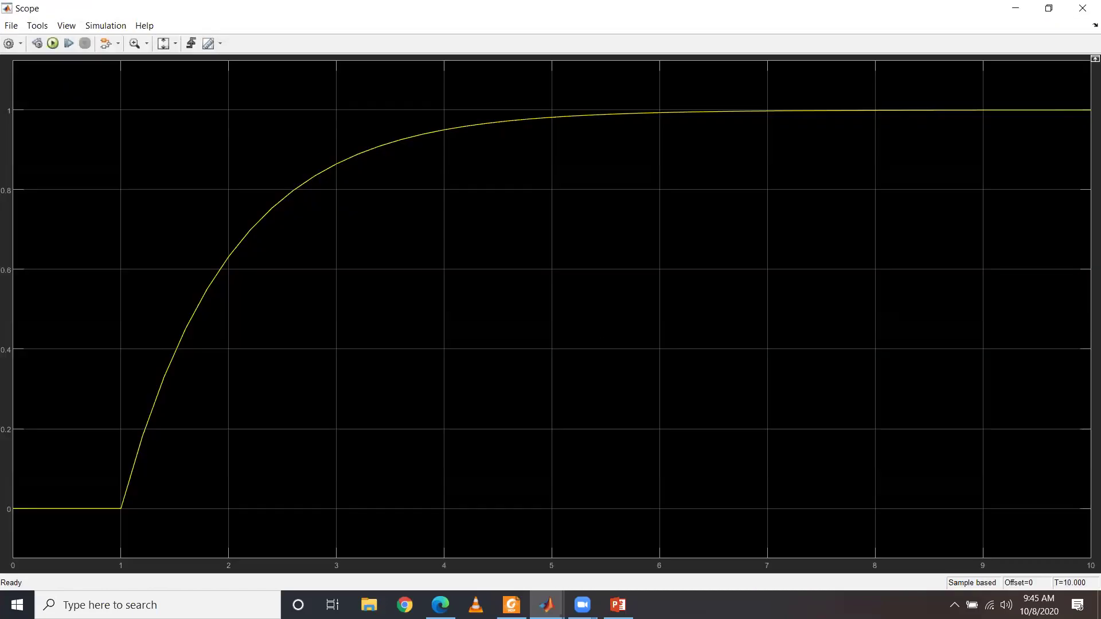
click(1082, 9)
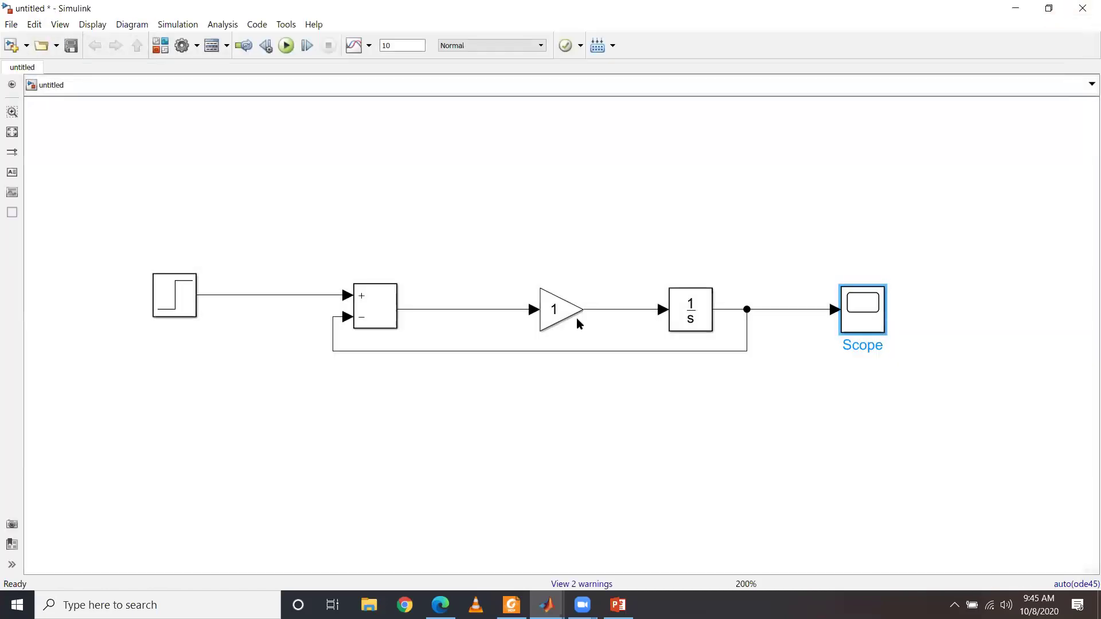
- Set the Gain block's gain to 10 and run the simulation again
double_click(556, 313)
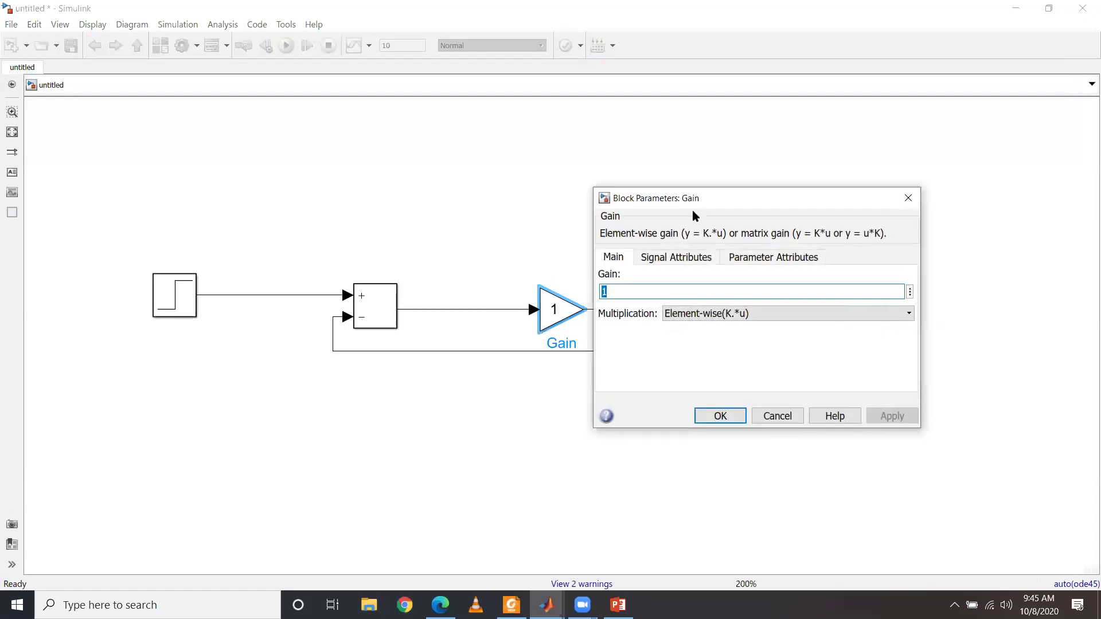
drag(686, 203, 552, 161)
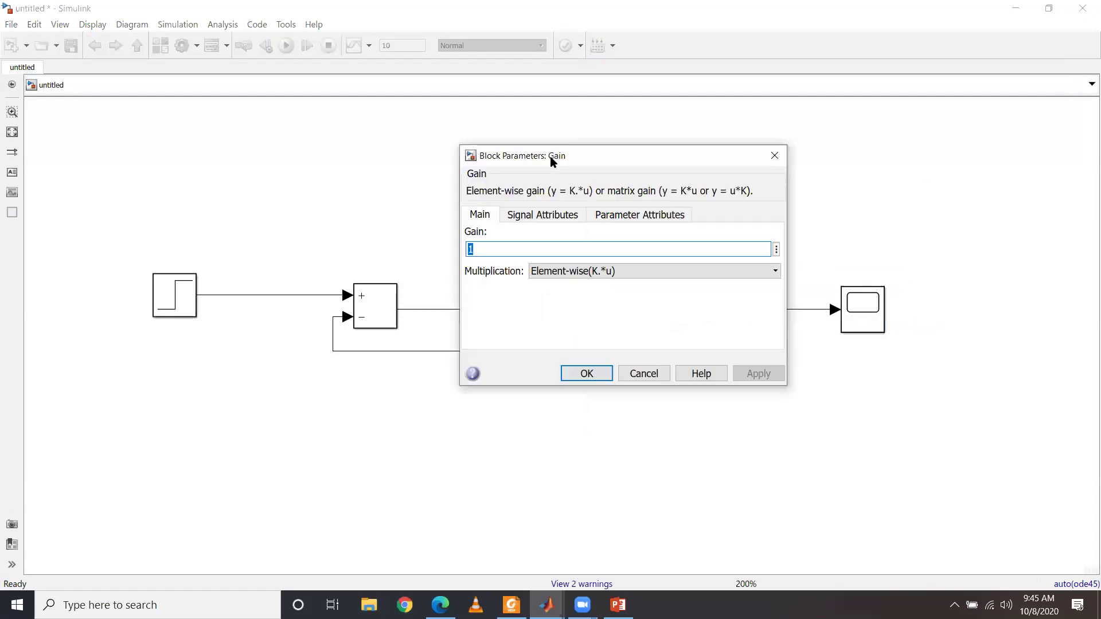
click(495, 246)
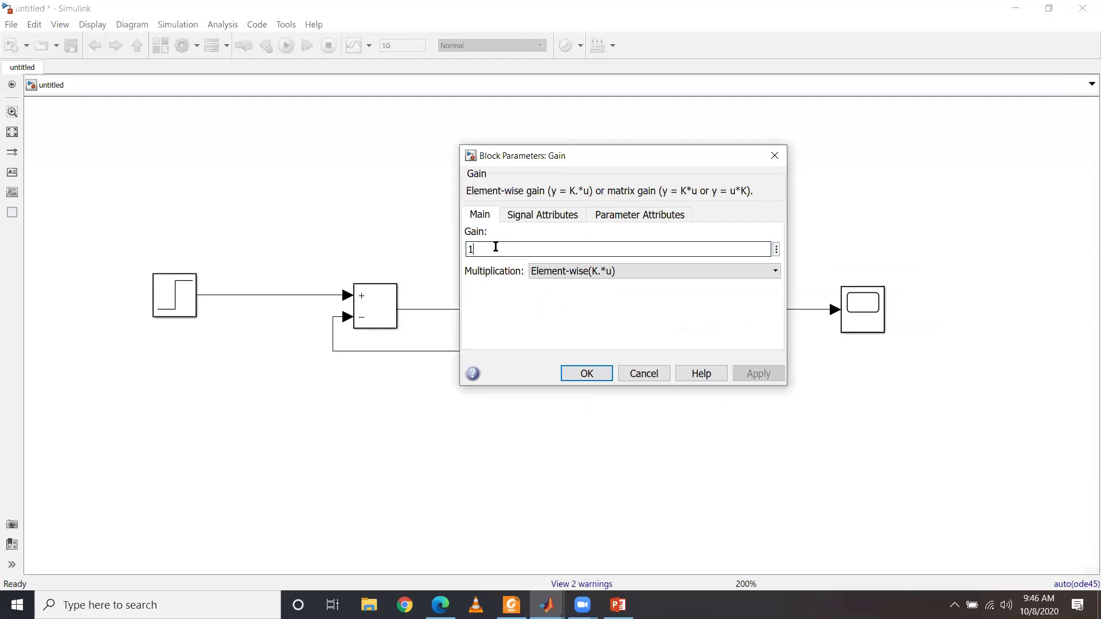
text(0)
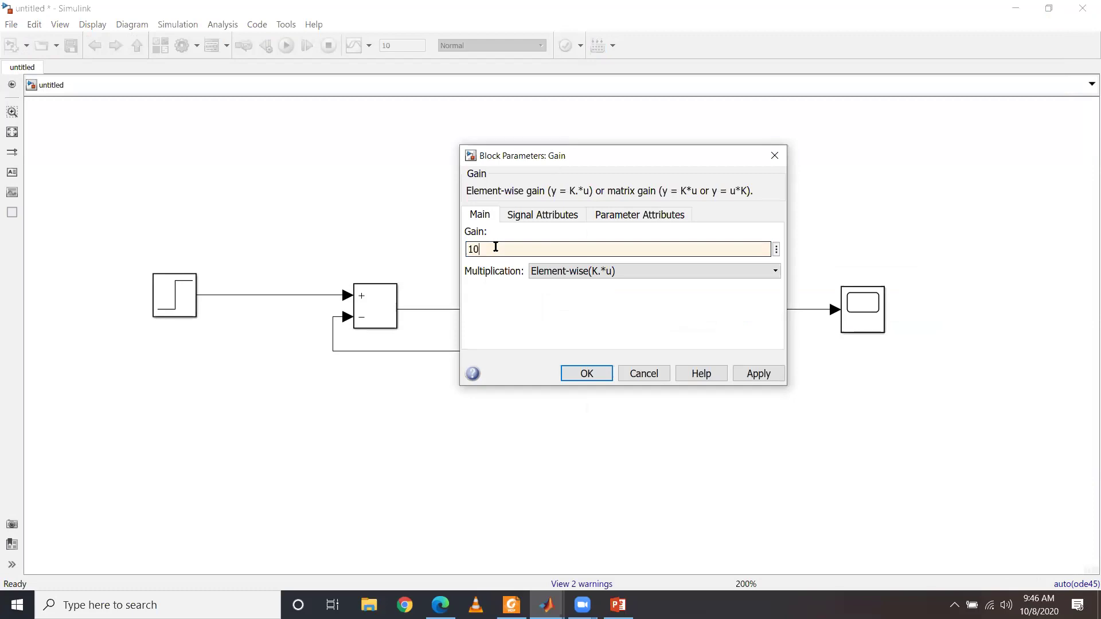
click(586, 373)
click(335, 166)
click(286, 46)
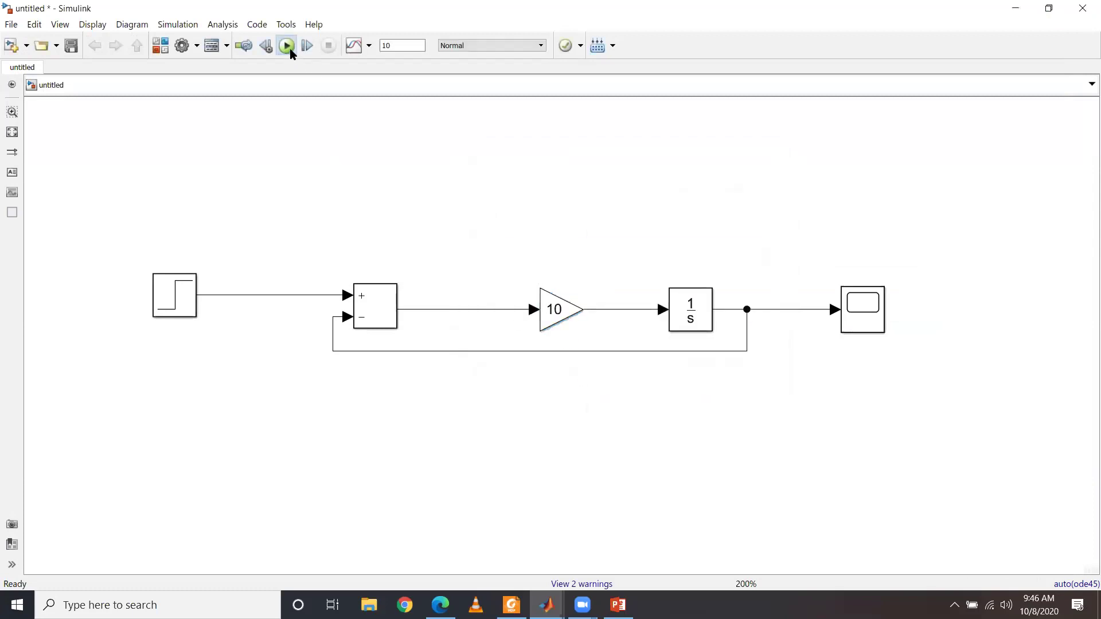
- View the response on the Scope and check the Gain block's parameters, closing both windows when done
double_click(854, 315)
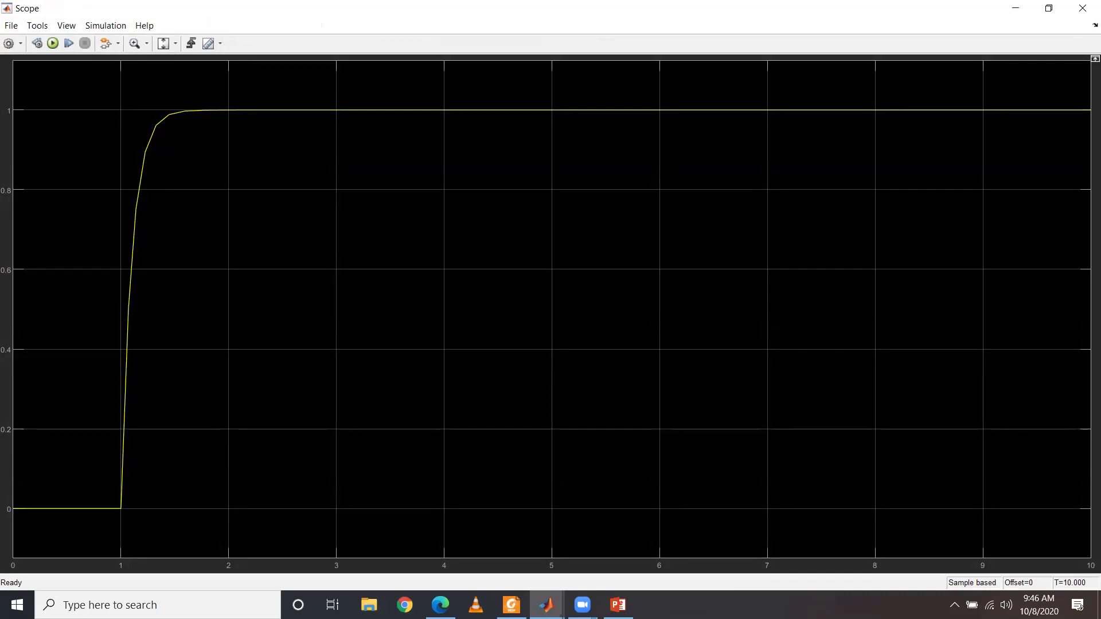
click(1082, 8)
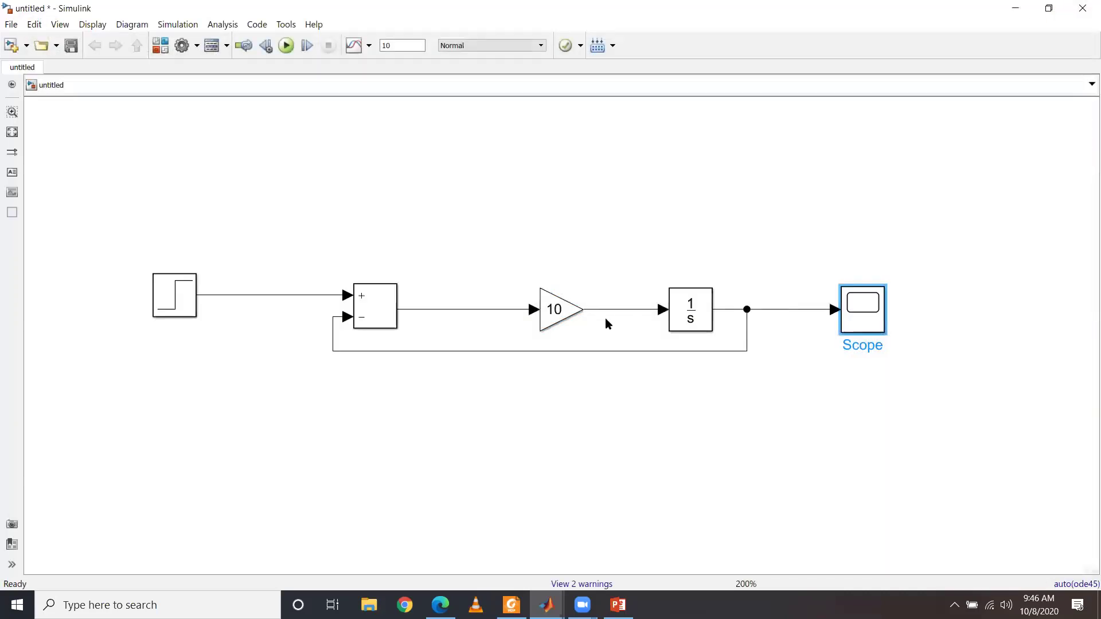
double_click(560, 315)
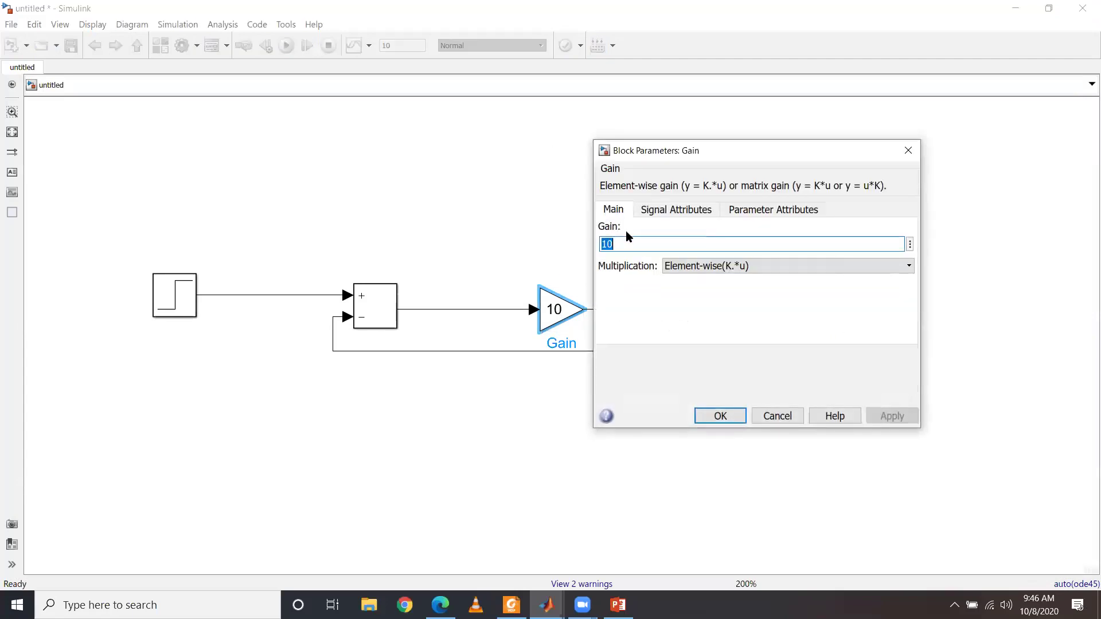
click(632, 244)
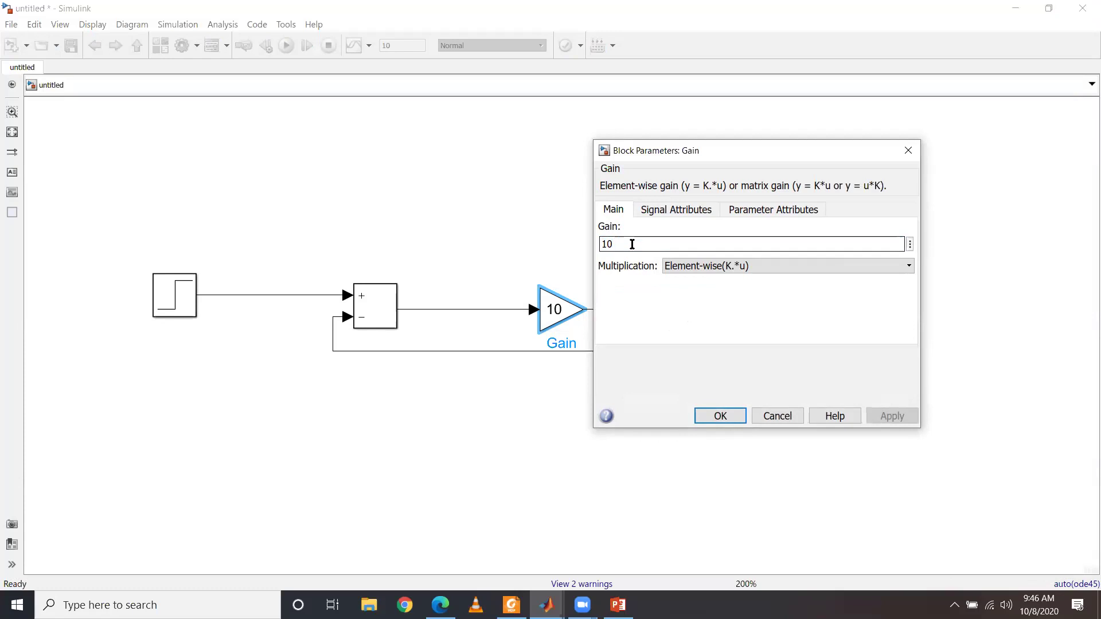
click(718, 418)
click(577, 201)
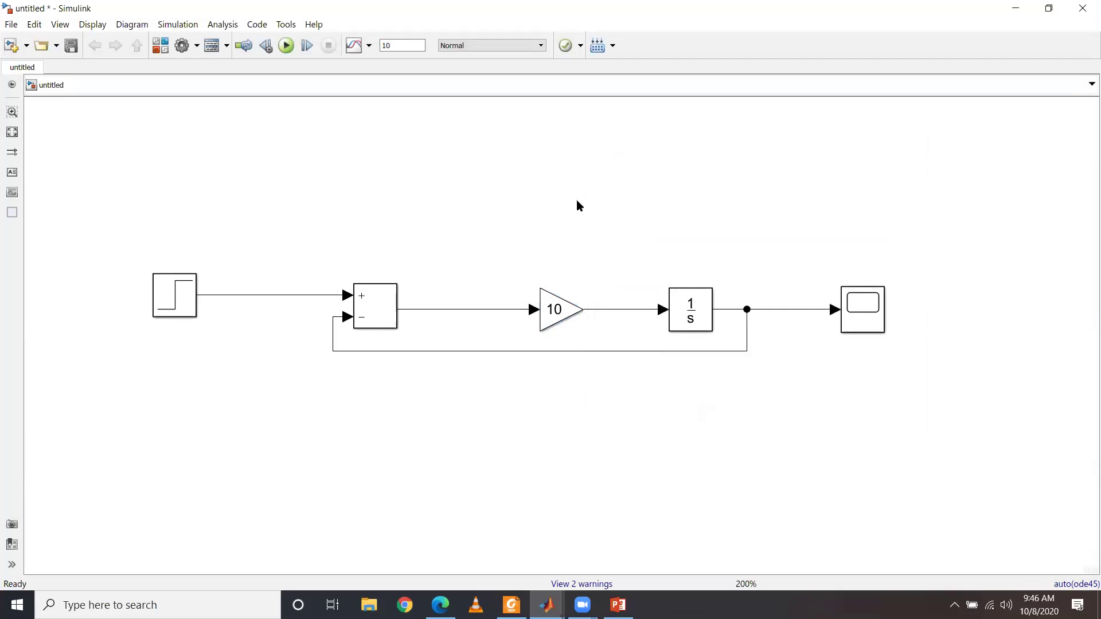
- Reopen the Scope to examine the step response again, closing its window when done
click(860, 325)
double_click(860, 326)
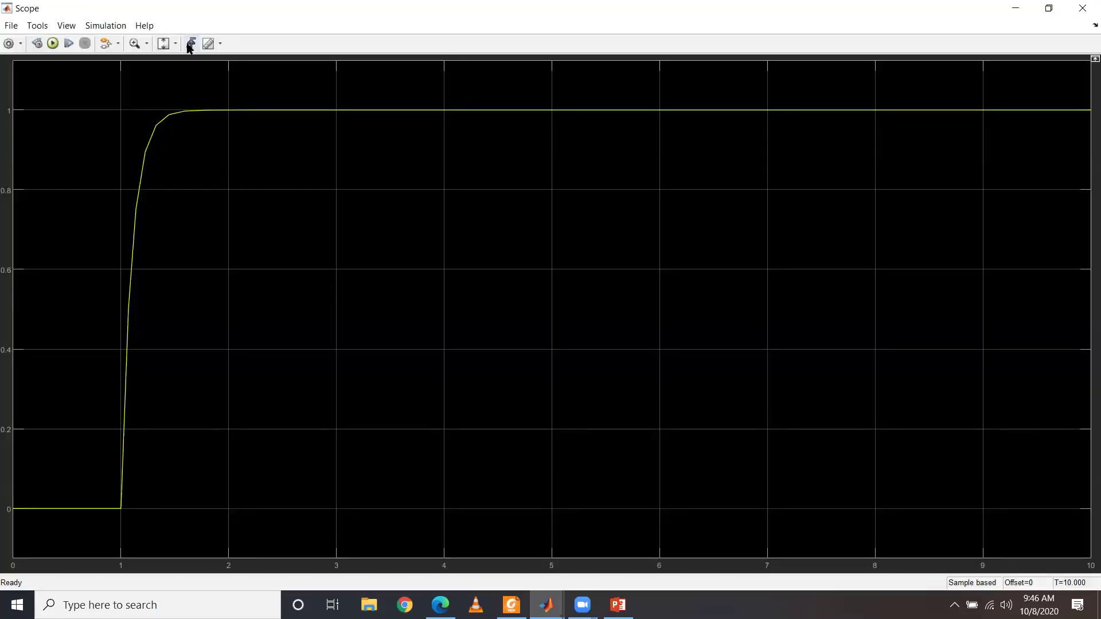
click(1082, 8)
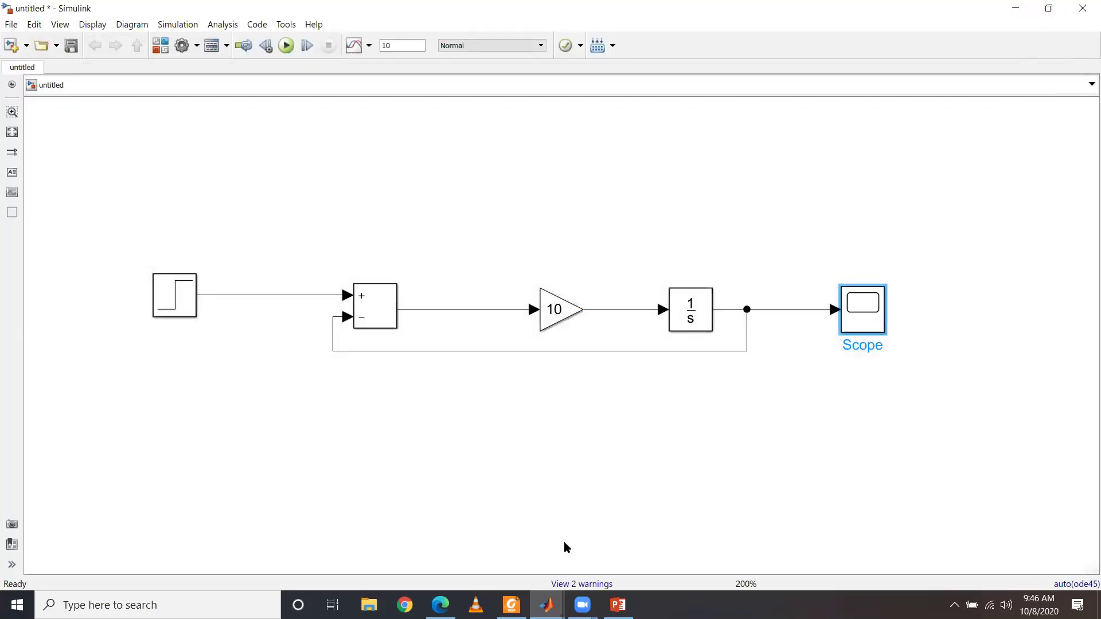
- Switch to the lab manual PDF in Foxit Reader and review the time-domain Simulink model section and the page before it
click(512, 605)
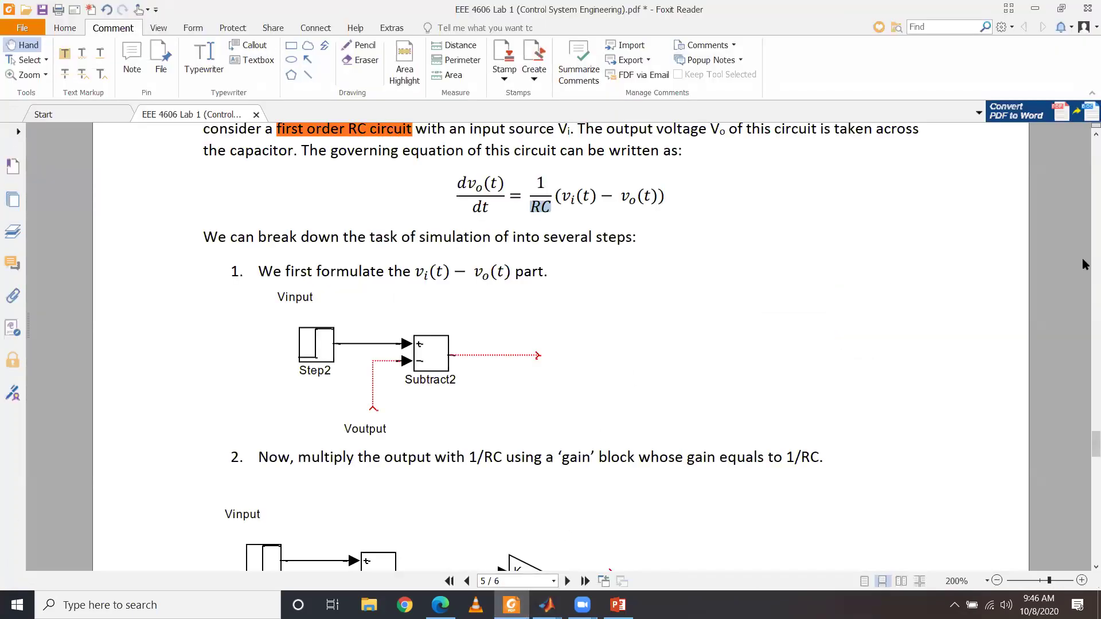
scroll(897, 435, up, 6)
scroll(907, 457, down, 3)
scroll(908, 457, down, 12)
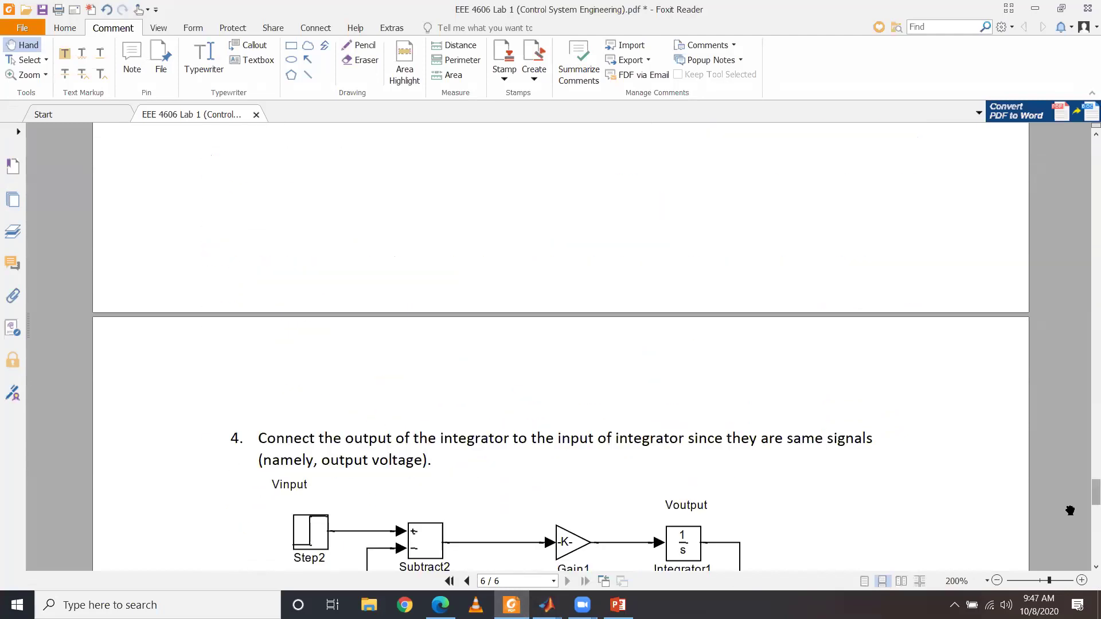
scroll(865, 435, down, 3)
scroll(858, 335, up, 11)
scroll(806, 214, up, 6)
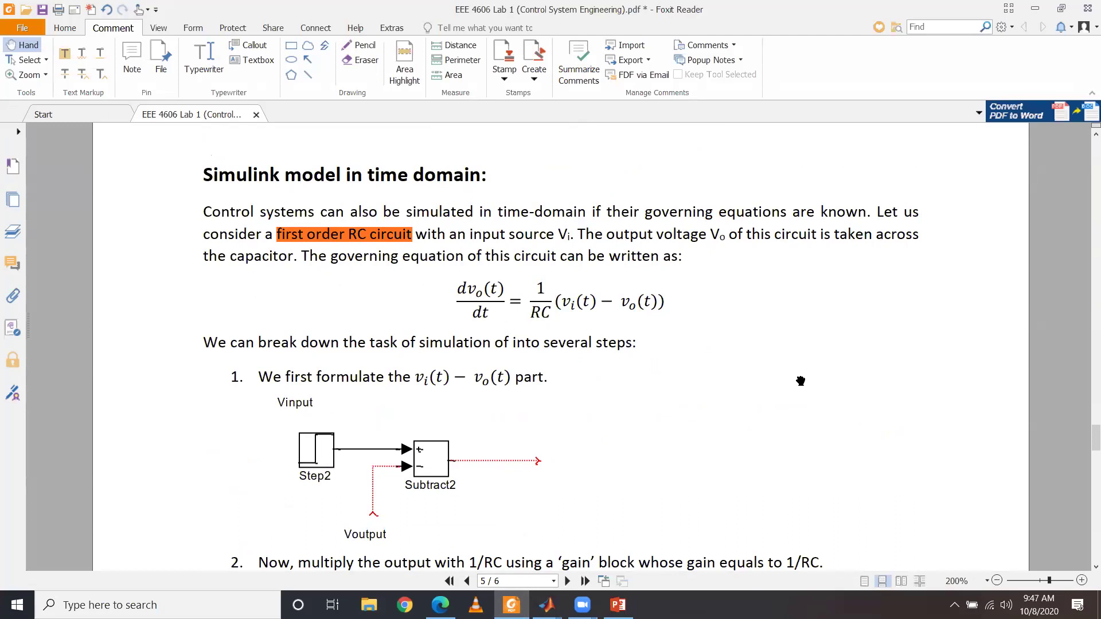
scroll(801, 380, up, 20)
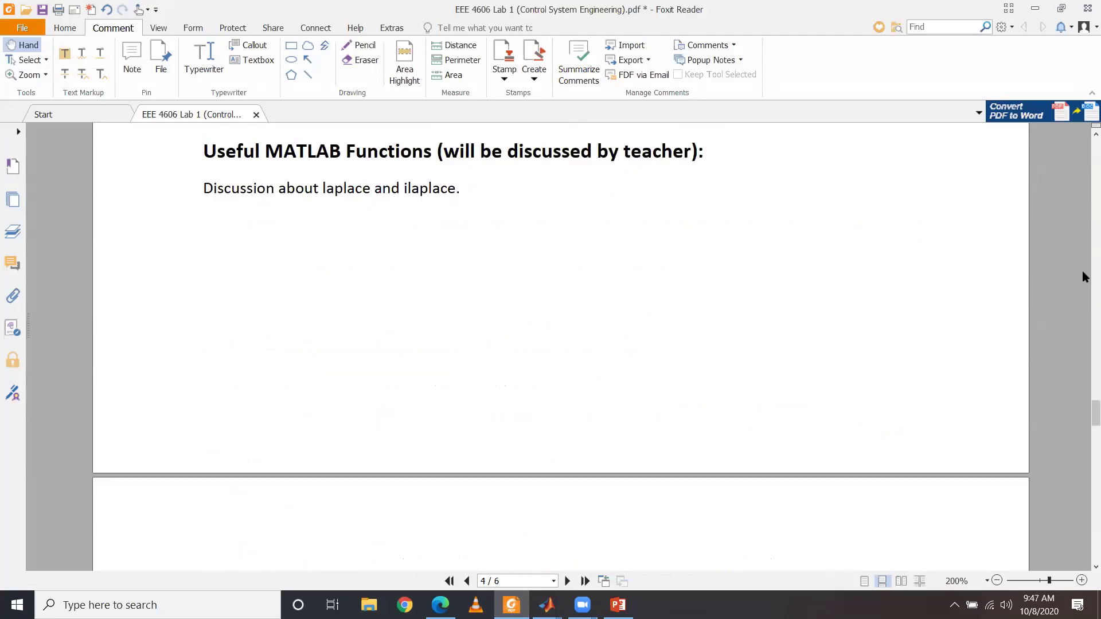